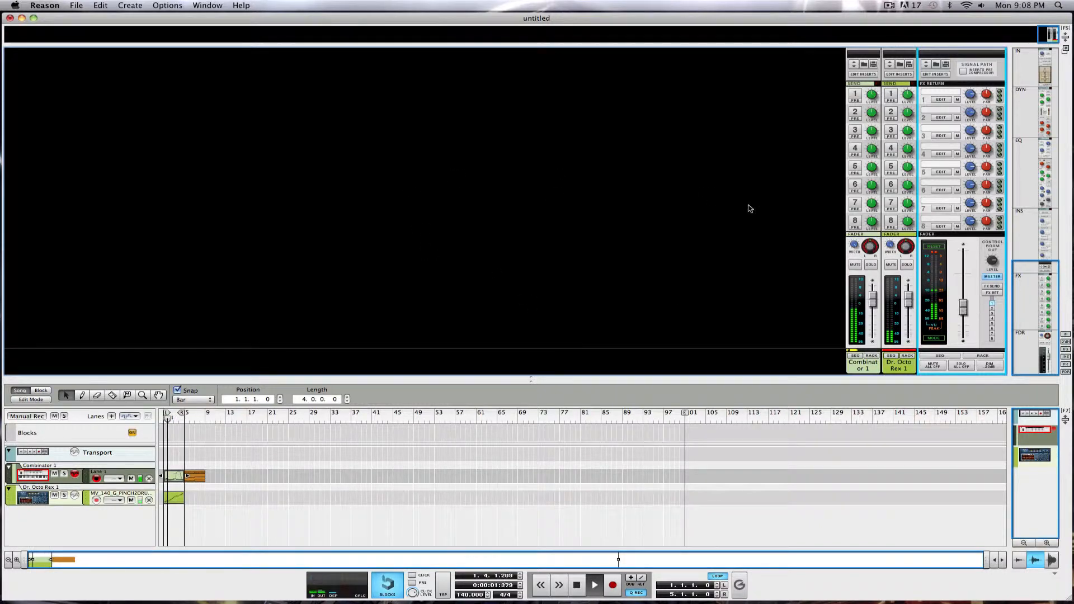
- Stop playback and examine the devices inside the Digital Frog Combinator, from the Malström down through its chain of effects
{"action": "key", "text": "space"}
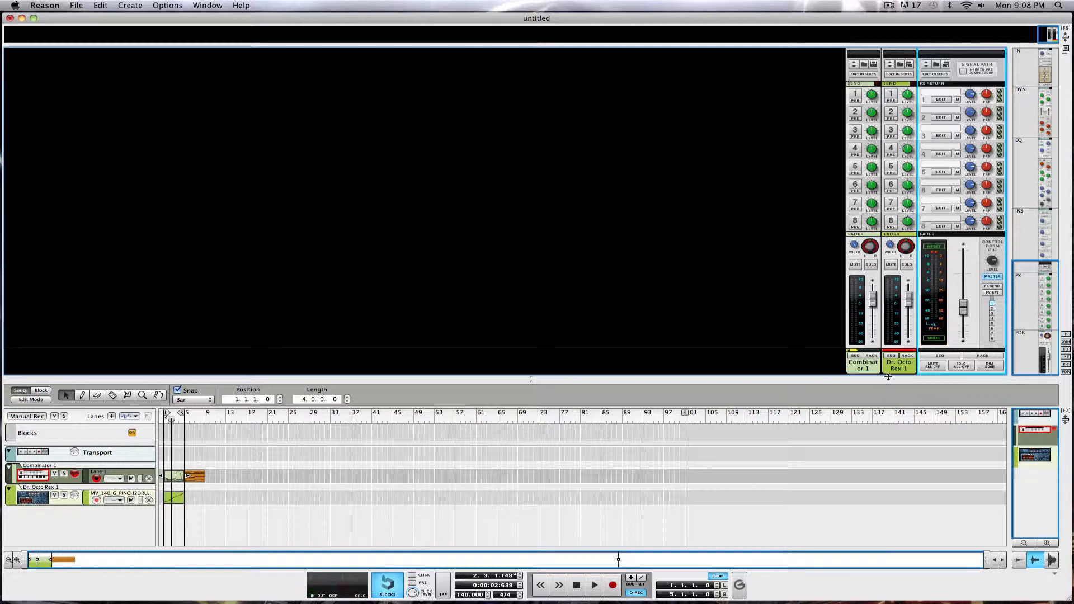
{"action": "scroll", "coordinate": [890, 358], "scroll_direction": "down", "scroll_amount": 2}
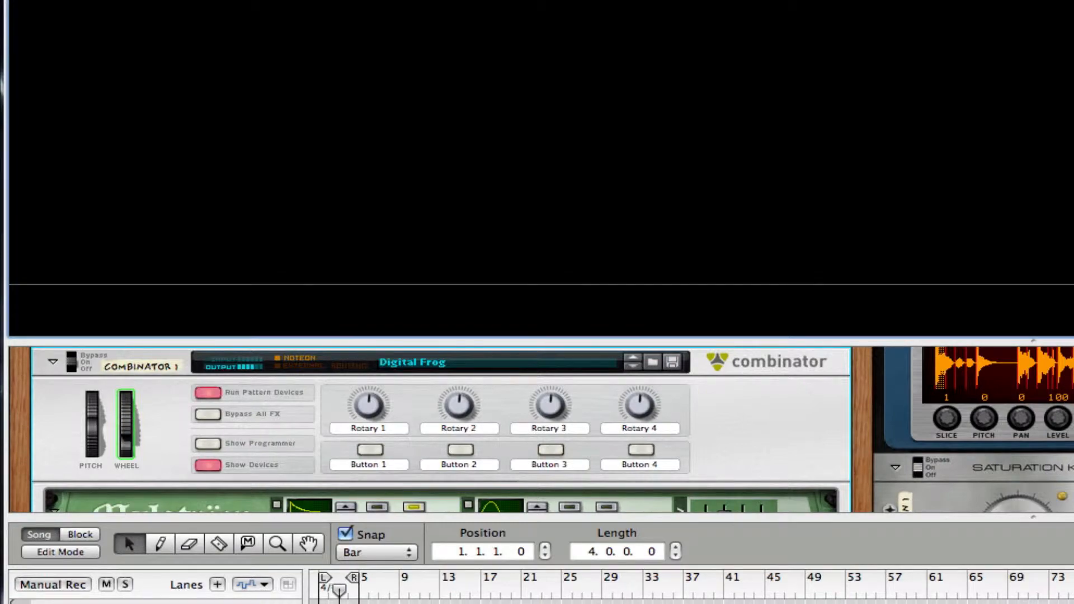
{"action": "left_click_drag", "start_coordinate": [730, 341], "coordinate": [774, 3]}
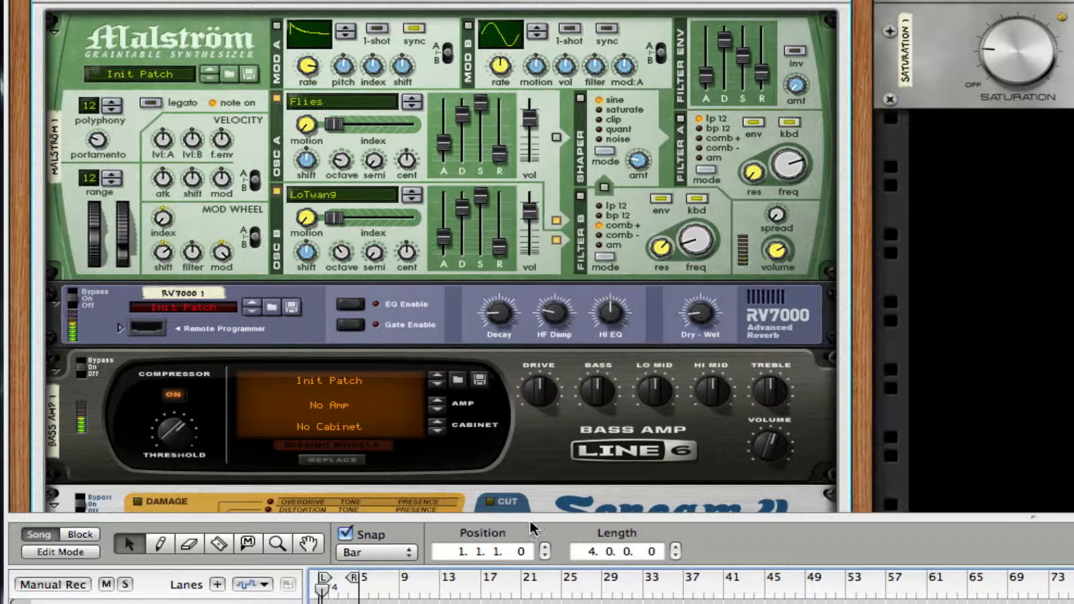
{"action": "left_click_drag", "start_coordinate": [530, 516], "coordinate": [531, 603]}
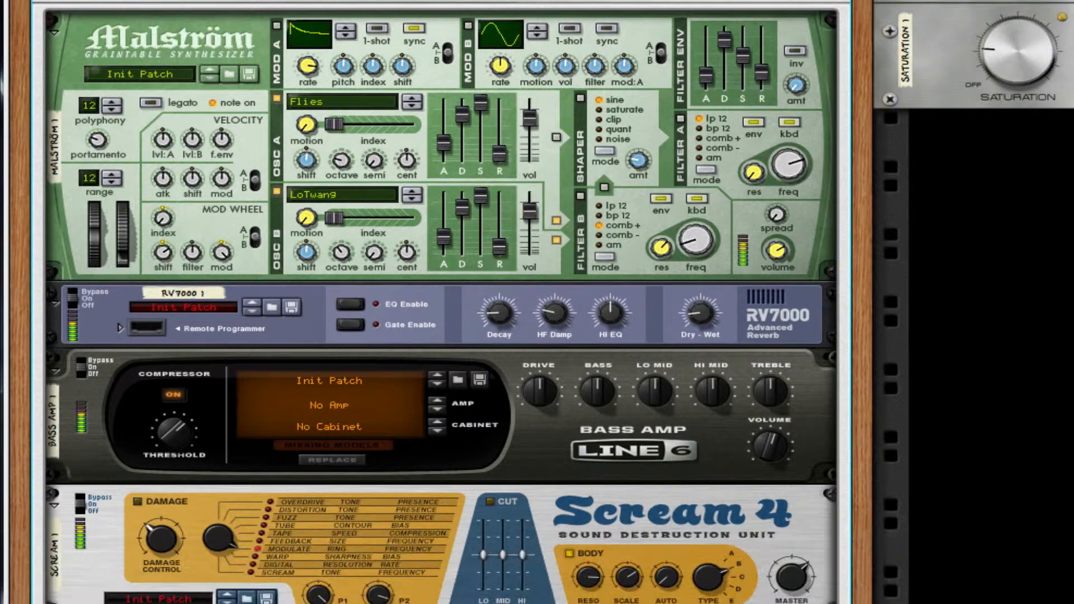
{"action": "scroll", "coordinate": [653, 465], "scroll_direction": "down", "scroll_amount": 3}
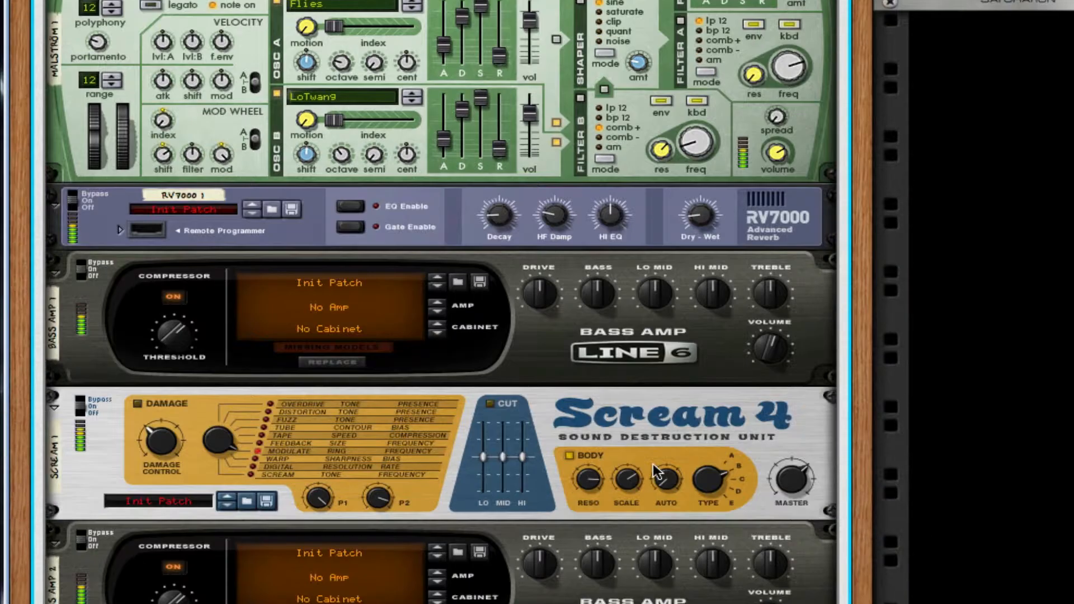
{"action": "scroll", "coordinate": [653, 465], "scroll_direction": "down", "scroll_amount": 4}
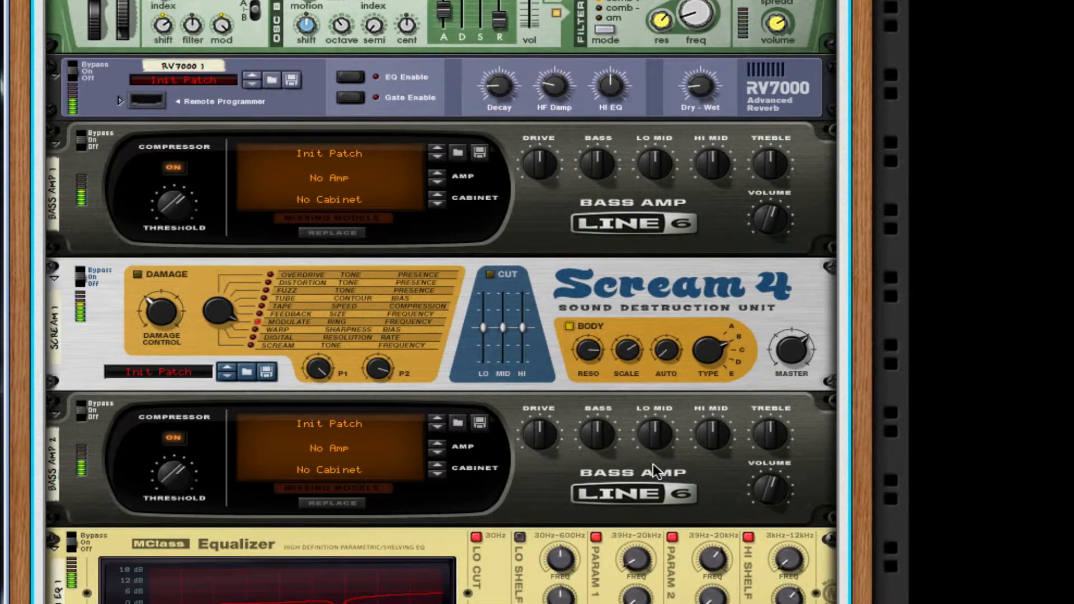
{"action": "scroll", "coordinate": [653, 465], "scroll_direction": "down", "scroll_amount": 6}
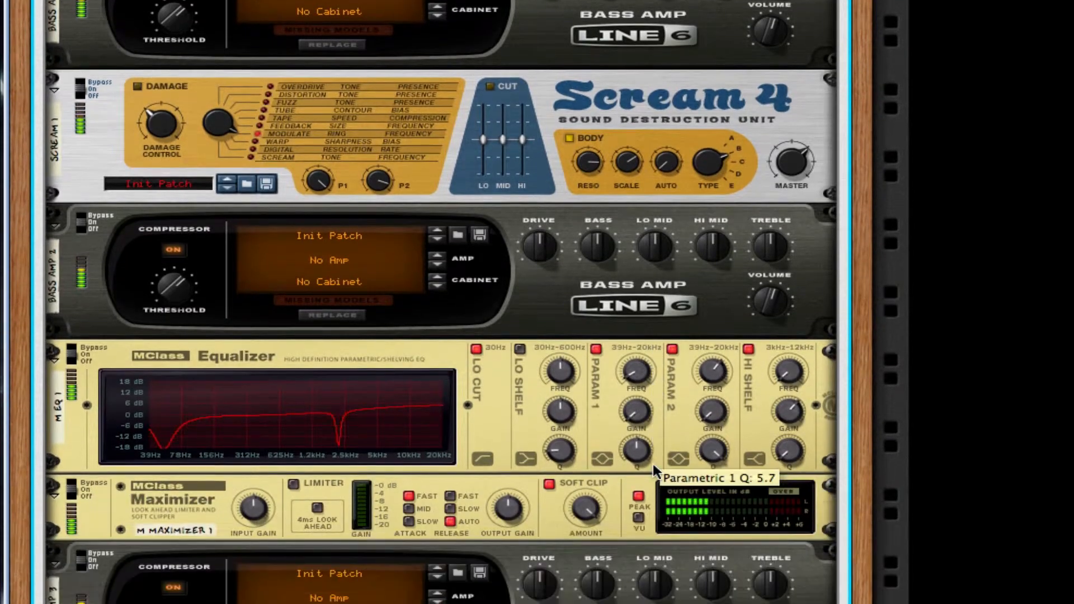
{"action": "scroll", "coordinate": [653, 469], "scroll_direction": "down", "scroll_amount": 2}
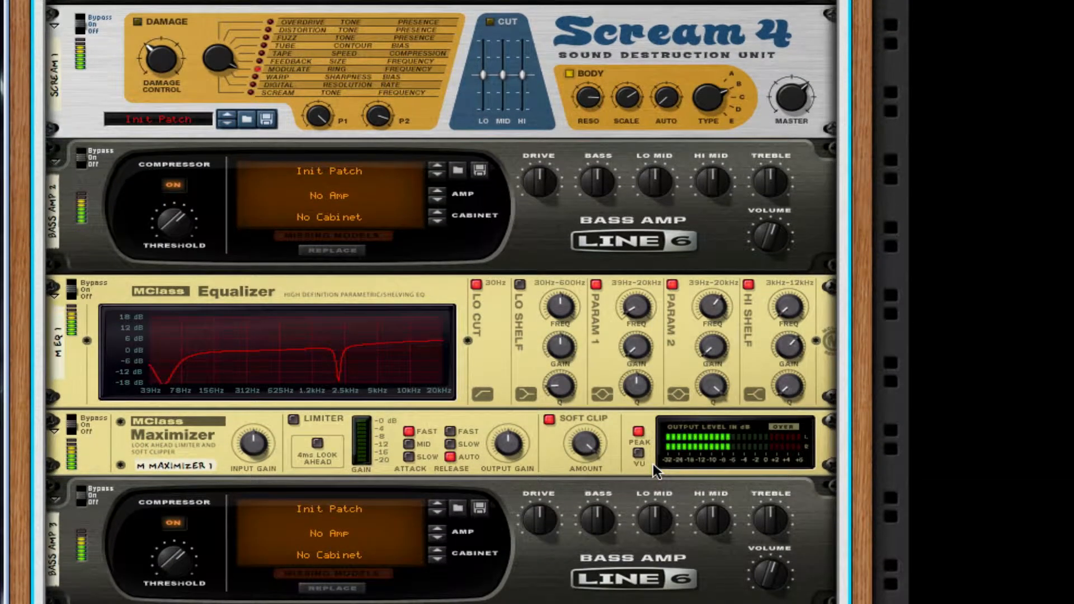
{"action": "scroll", "coordinate": [653, 464], "scroll_direction": "up", "scroll_amount": 15}
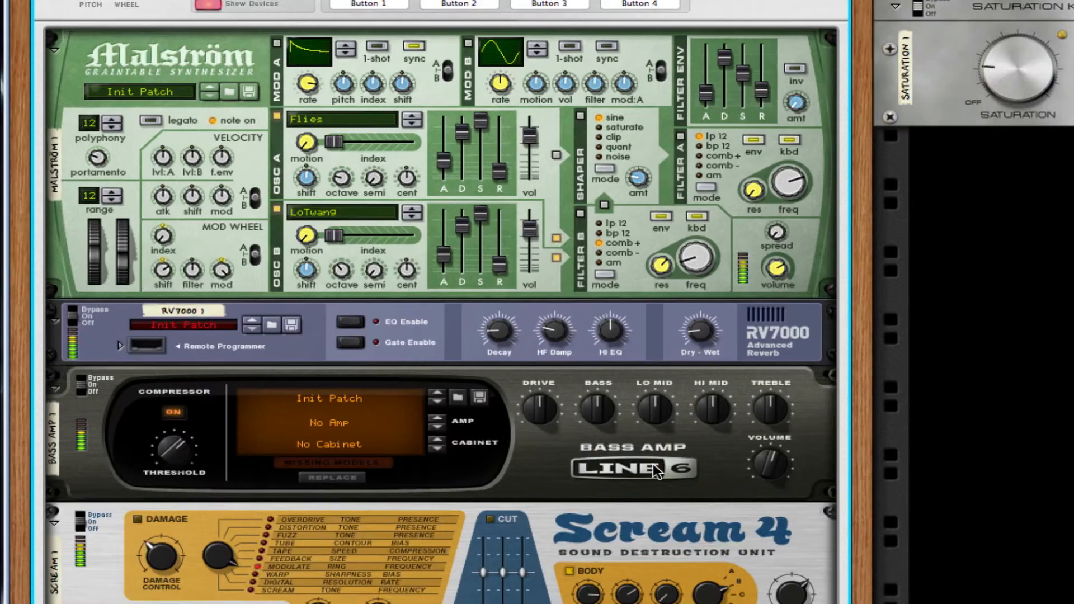
{"action": "scroll", "coordinate": [653, 464], "scroll_direction": "up", "scroll_amount": 5}
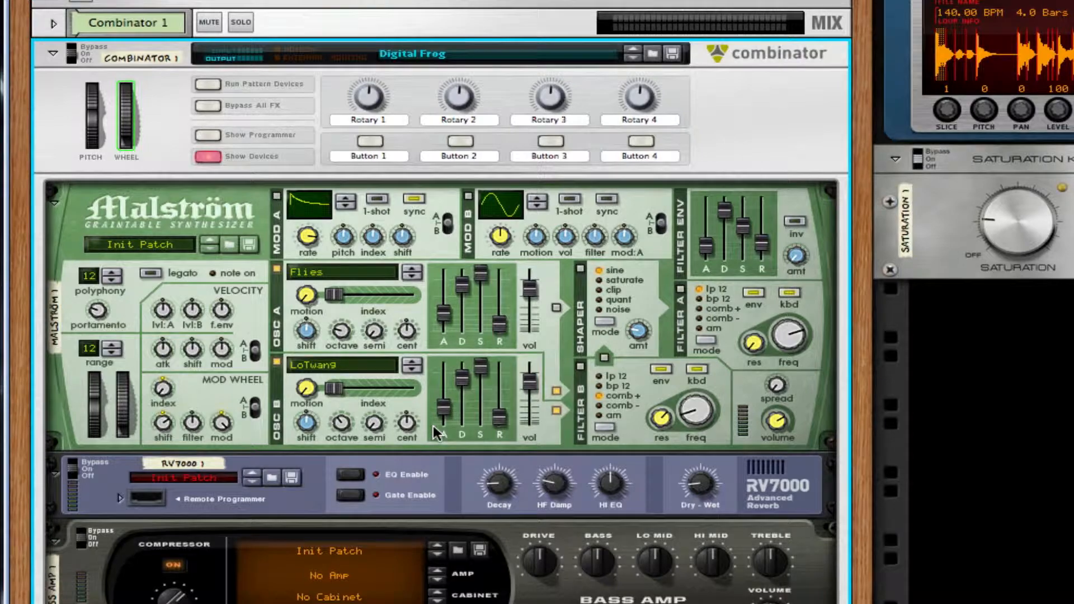
{"action": "scroll", "coordinate": [433, 425], "scroll_direction": "down", "scroll_amount": 4}
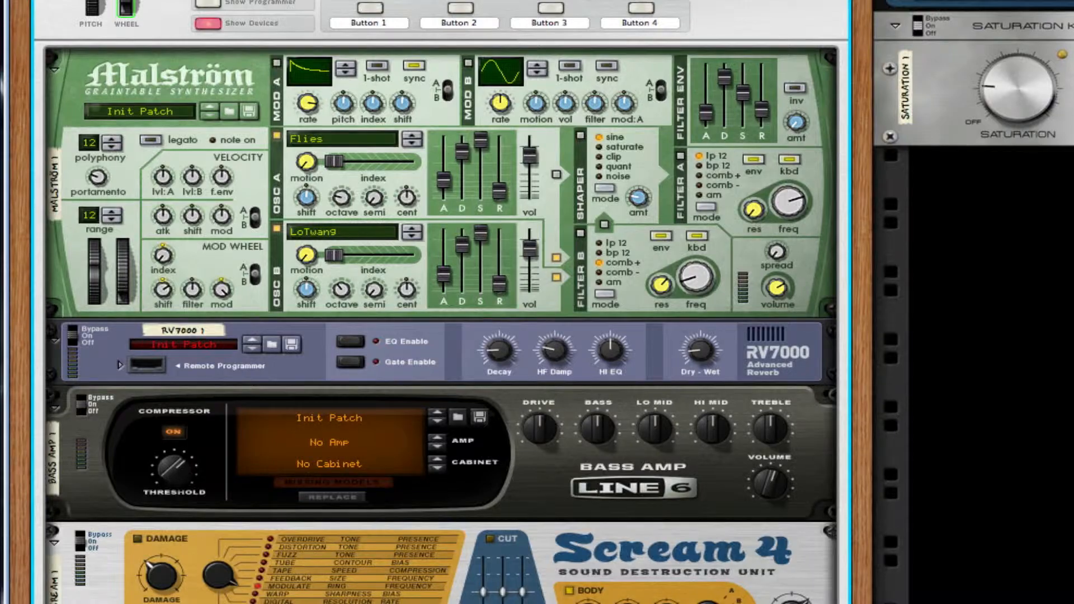
{"action": "scroll", "coordinate": [433, 302], "scroll_direction": "up", "scroll_amount": 7}
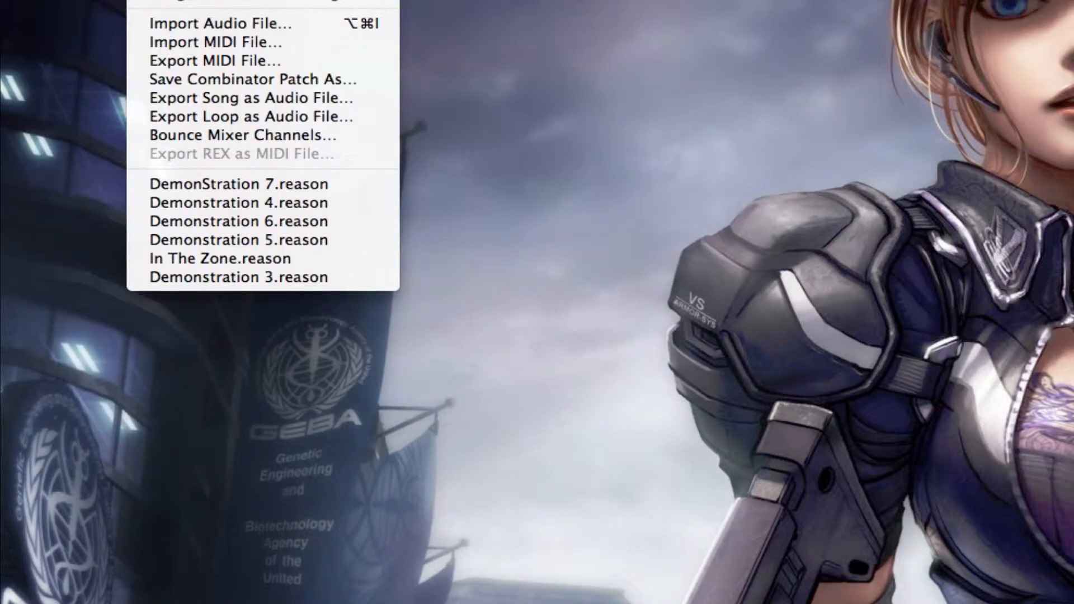
- Start a new song and add a Combinator to its empty rack
{"action": "key", "text": "super+n"}
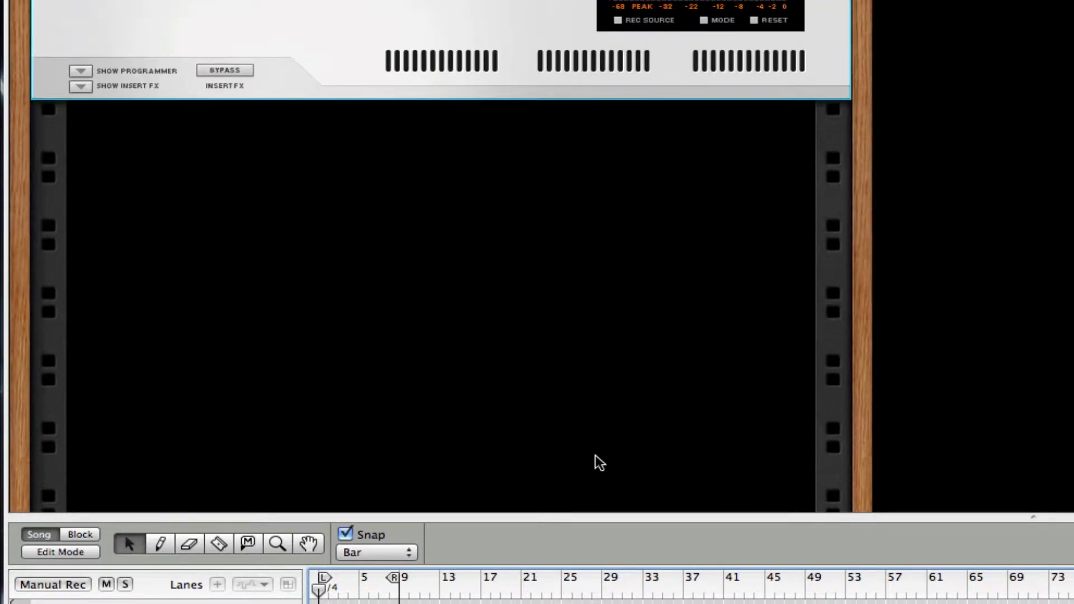
{"action": "left_click_drag", "start_coordinate": [588, 514], "coordinate": [587, 602]}
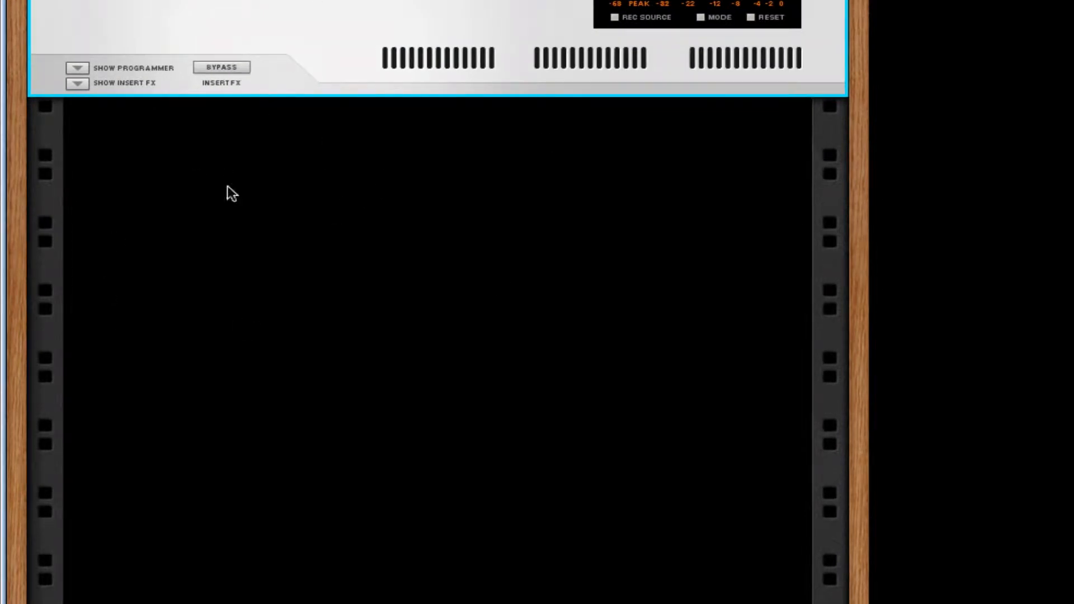
{"action": "right_click", "coordinate": [272, 166]}
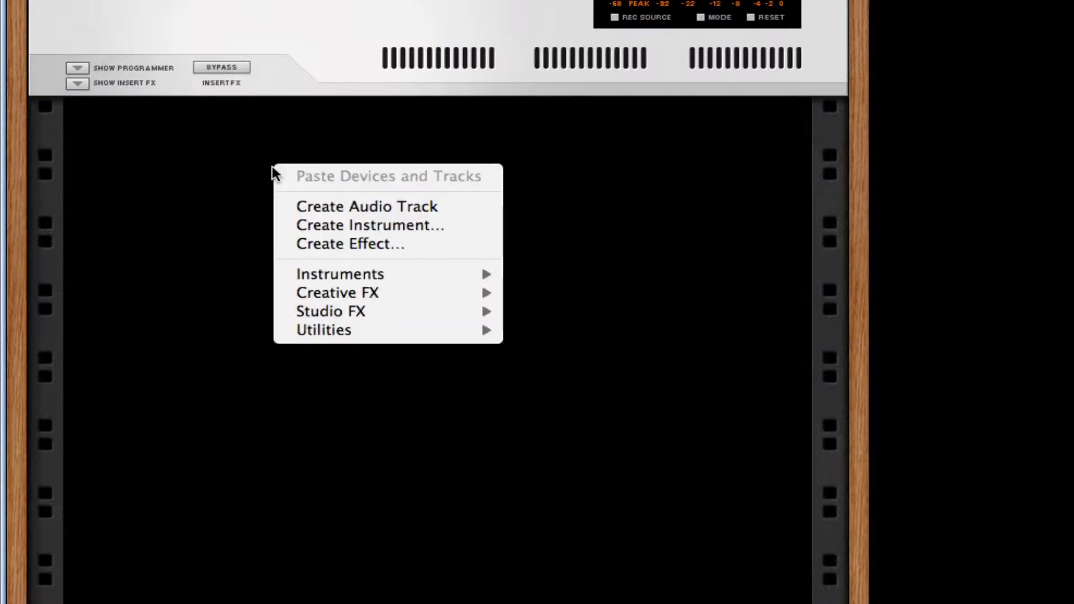
{"action": "left_click", "coordinate": [274, 147]}
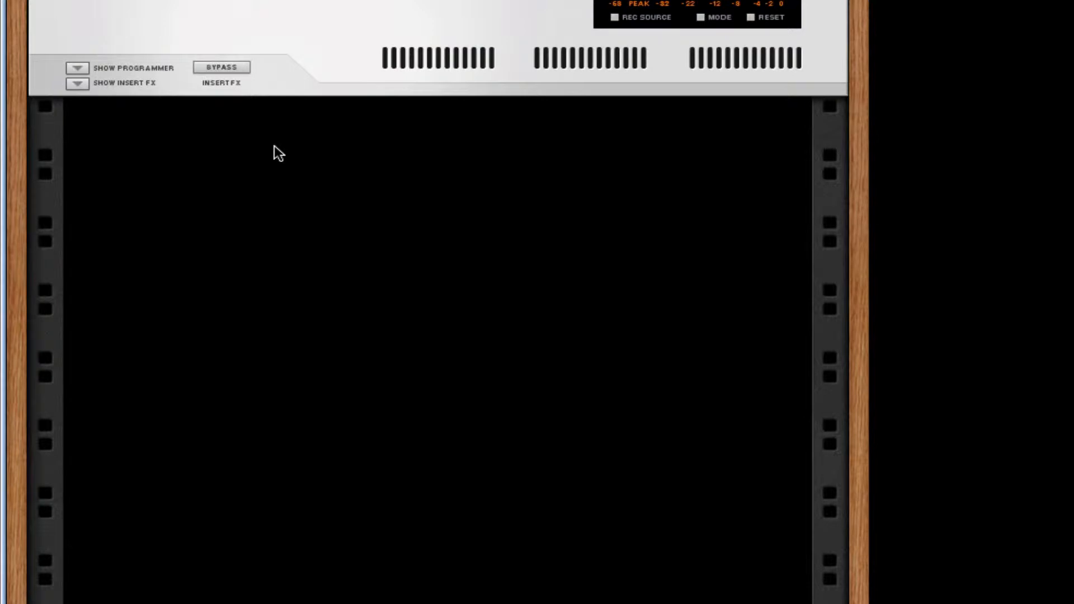
{"action": "right_click", "coordinate": [278, 147]}
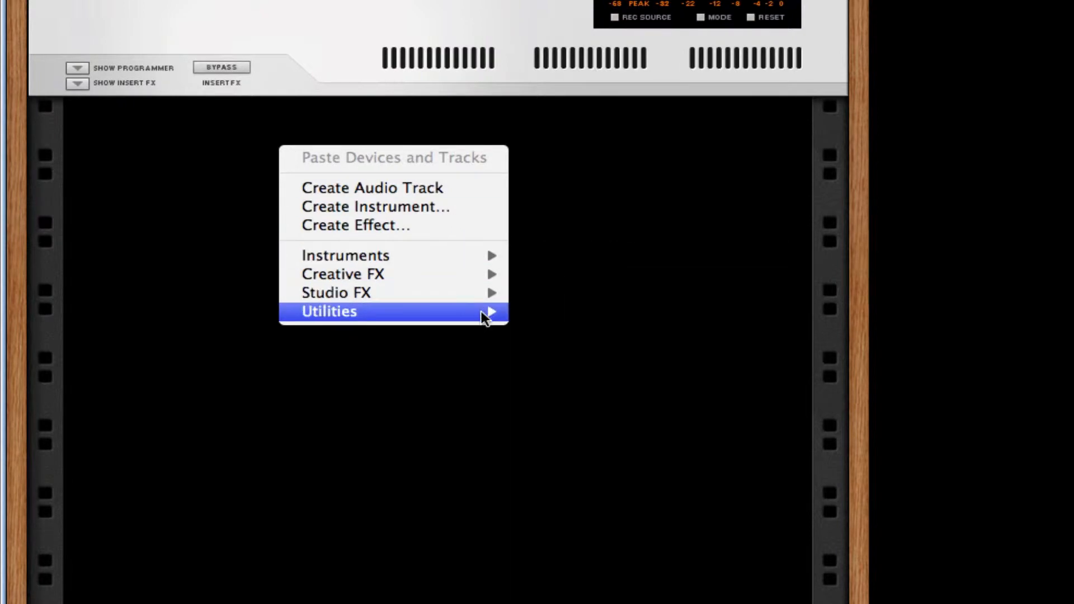
{"action": "mouse_move", "coordinate": [479, 312]}
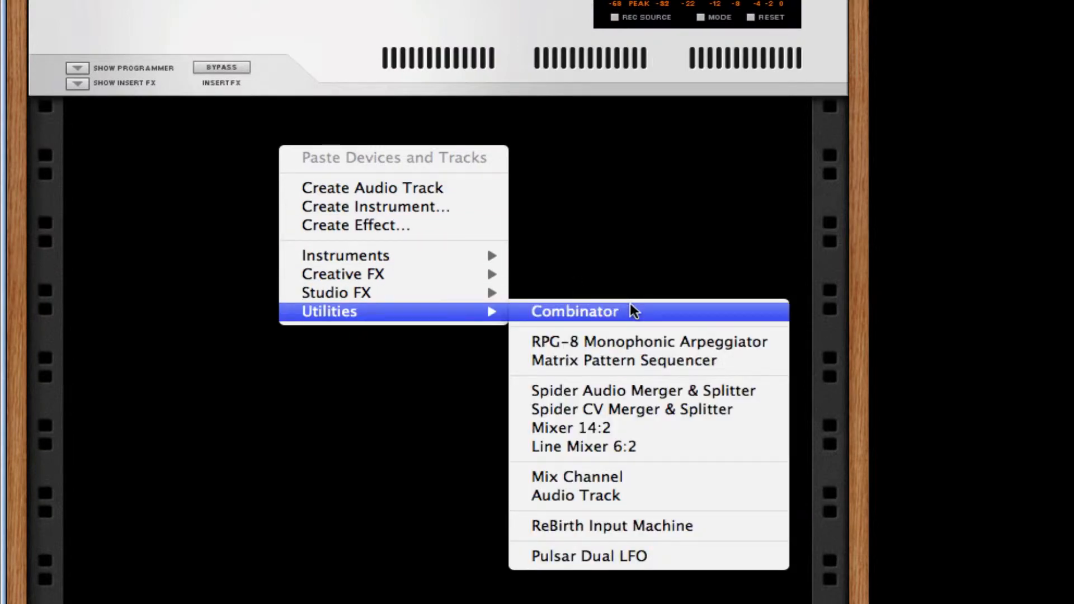
{"action": "left_click", "coordinate": [628, 309]}
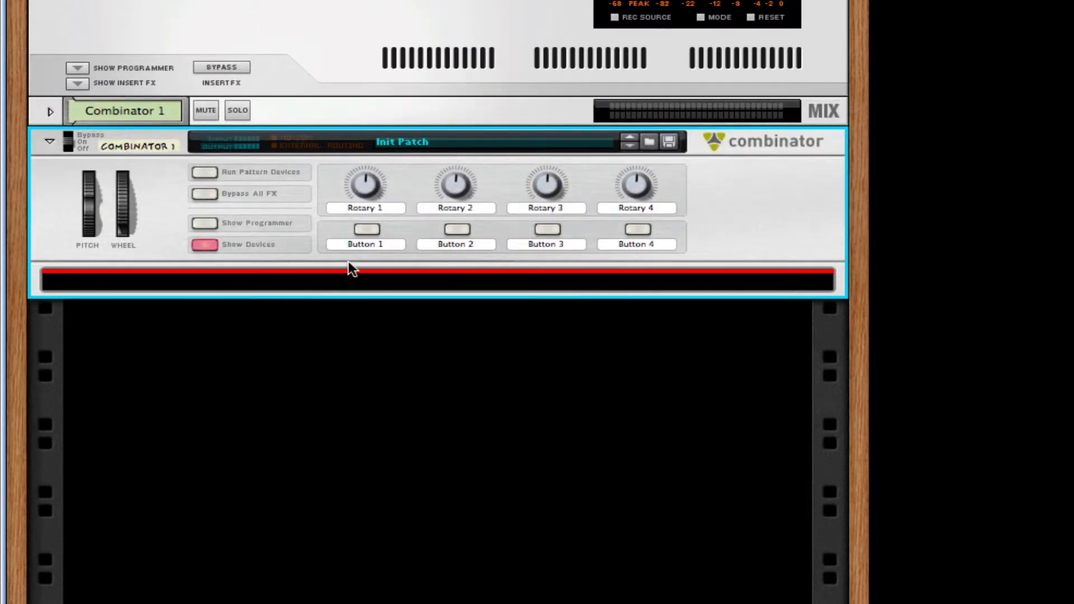
- Add a Malström Graintable Synthesizer inside the empty Combinator
{"action": "right_click", "coordinate": [390, 282]}
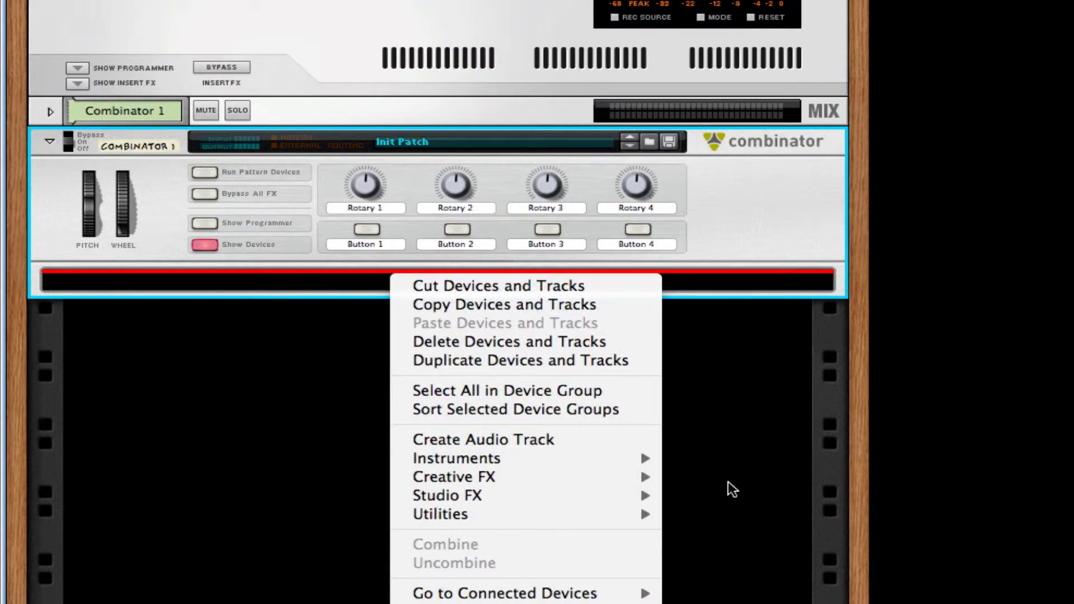
{"action": "mouse_move", "coordinate": [644, 458]}
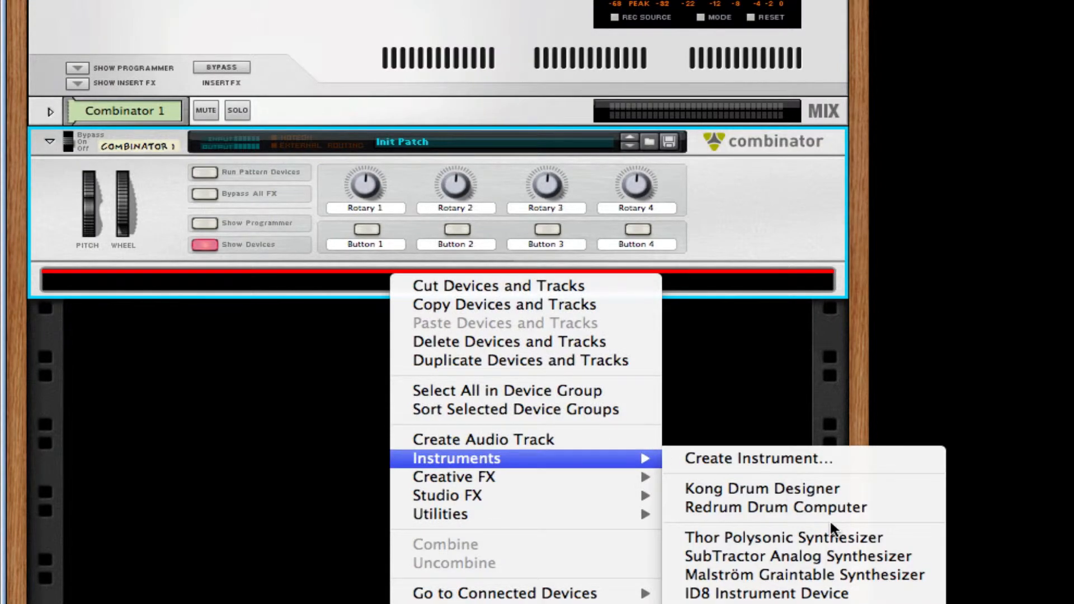
{"action": "left_click", "coordinate": [792, 576]}
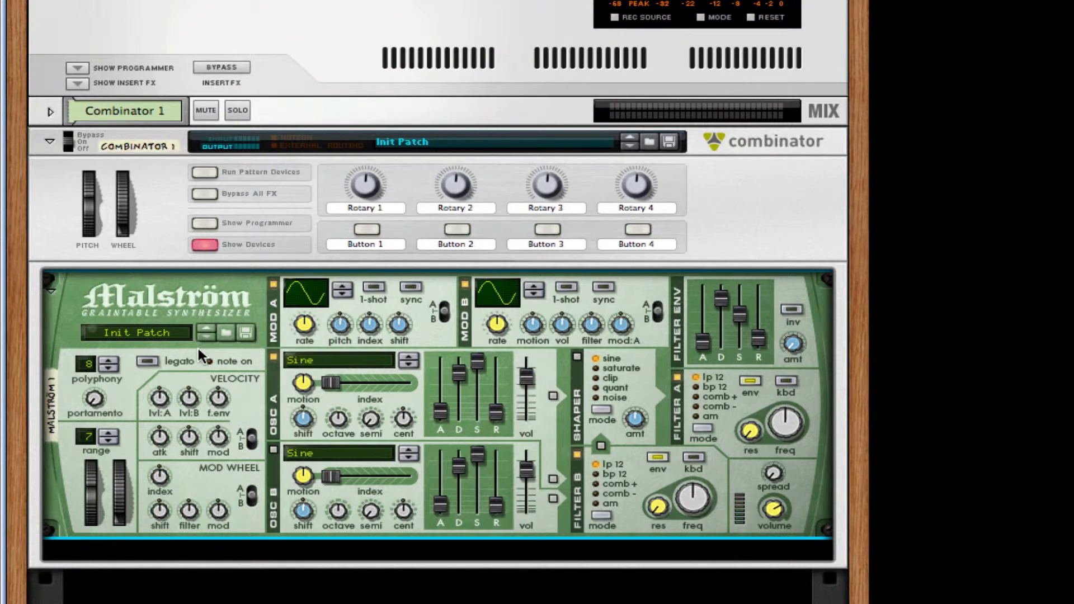
{"action": "right_click", "coordinate": [237, 354]}
{"action": "mouse_move", "coordinate": [297, 582]}
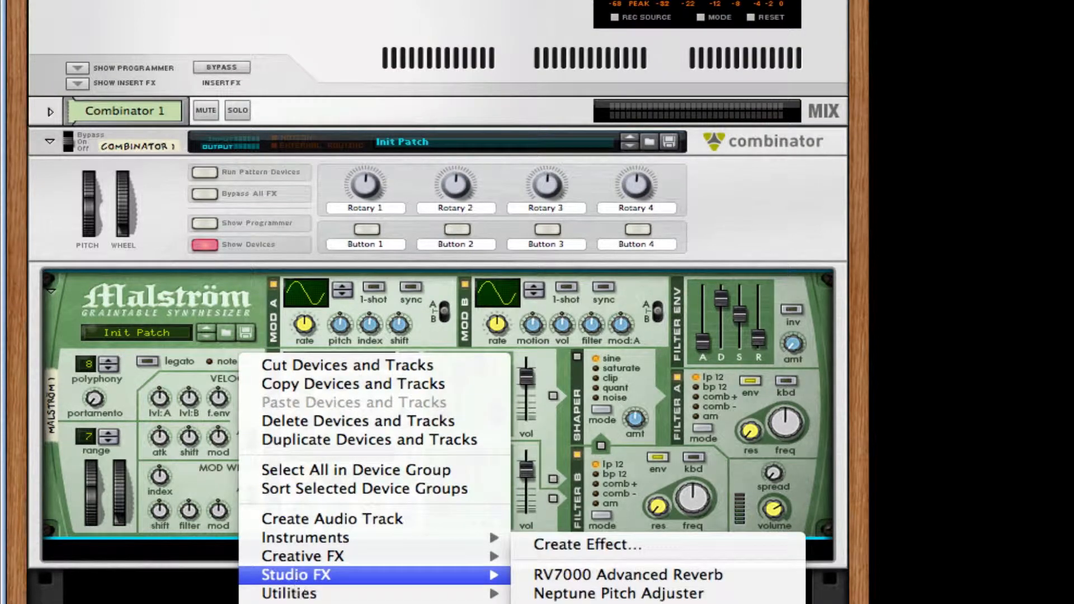
{"action": "key", "text": "Escape"}
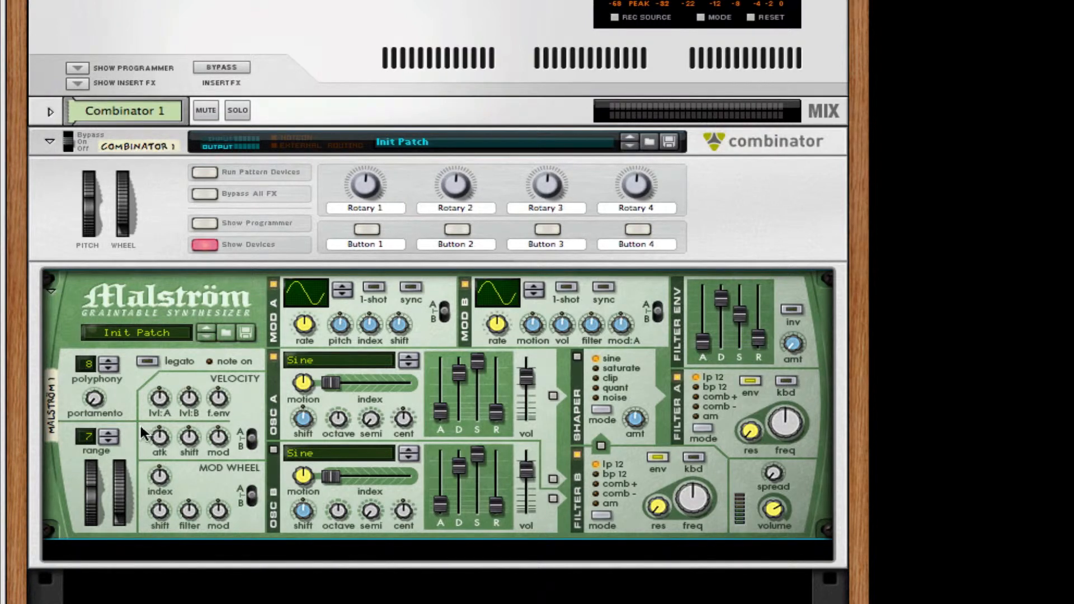
- Set both the Malström's pitch bend range and its polyphony to 12
{"action": "left_click", "coordinate": [106, 435]}
{"action": "left_click", "coordinate": [106, 434]}
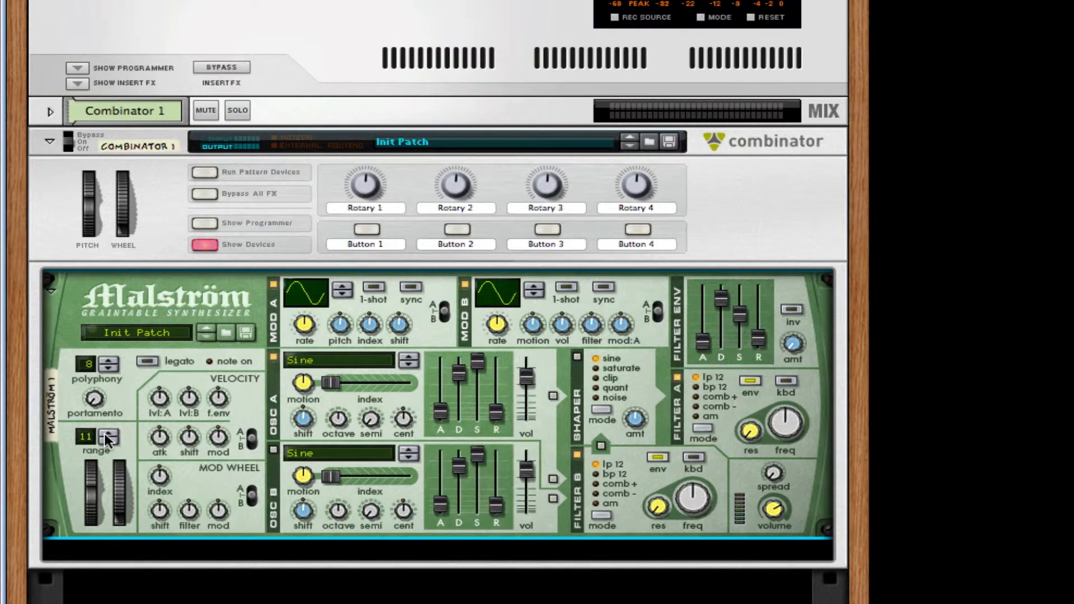
{"action": "left_click", "coordinate": [118, 358]}
- Raise the Malström's portamento slightly and turn up the shift and mod amounts in its mod wheel section
{"action": "left_click_drag", "start_coordinate": [89, 397], "coordinate": [100, 374]}
{"action": "left_click_drag", "start_coordinate": [162, 518], "coordinate": [160, 496]}
{"action": "left_click_drag", "start_coordinate": [213, 518], "coordinate": [259, 295]}
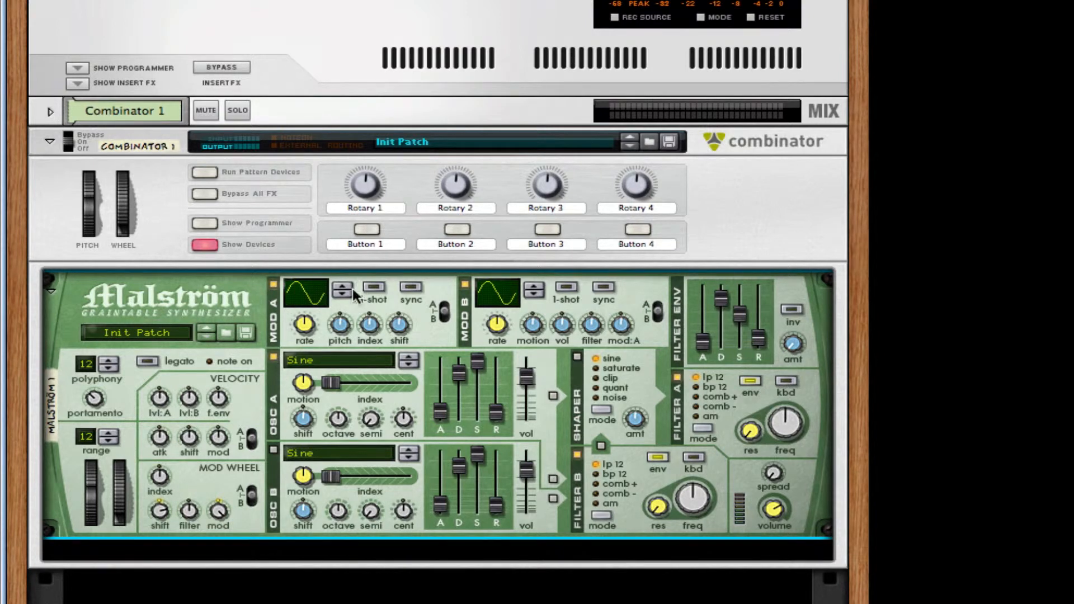
- Switch off Modulators A and B and Filters A and B on the Malström
{"action": "left_click", "coordinate": [274, 284]}
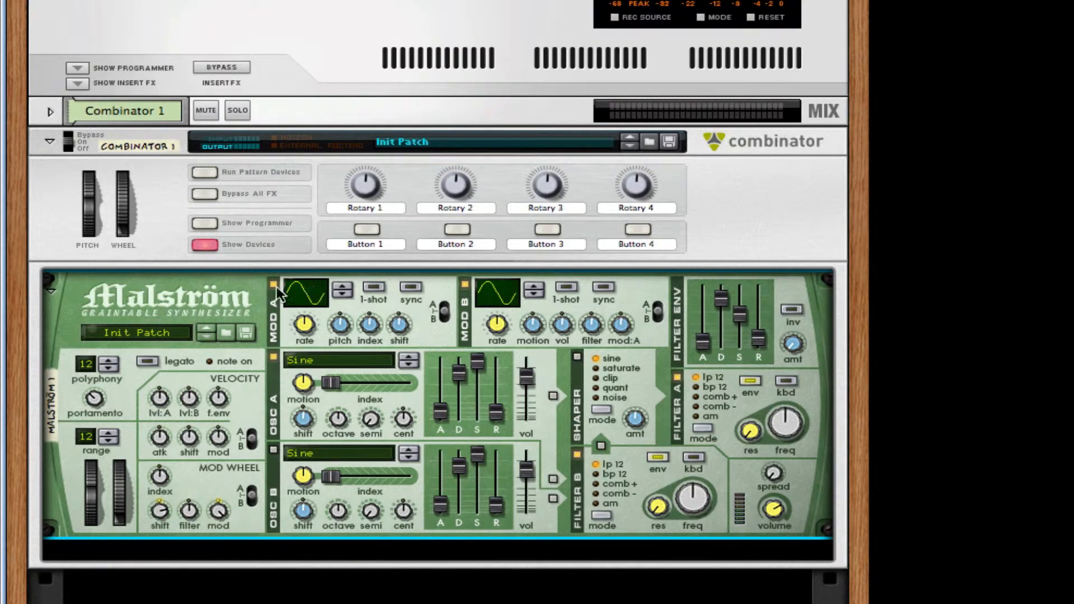
{"action": "left_click", "coordinate": [464, 283]}
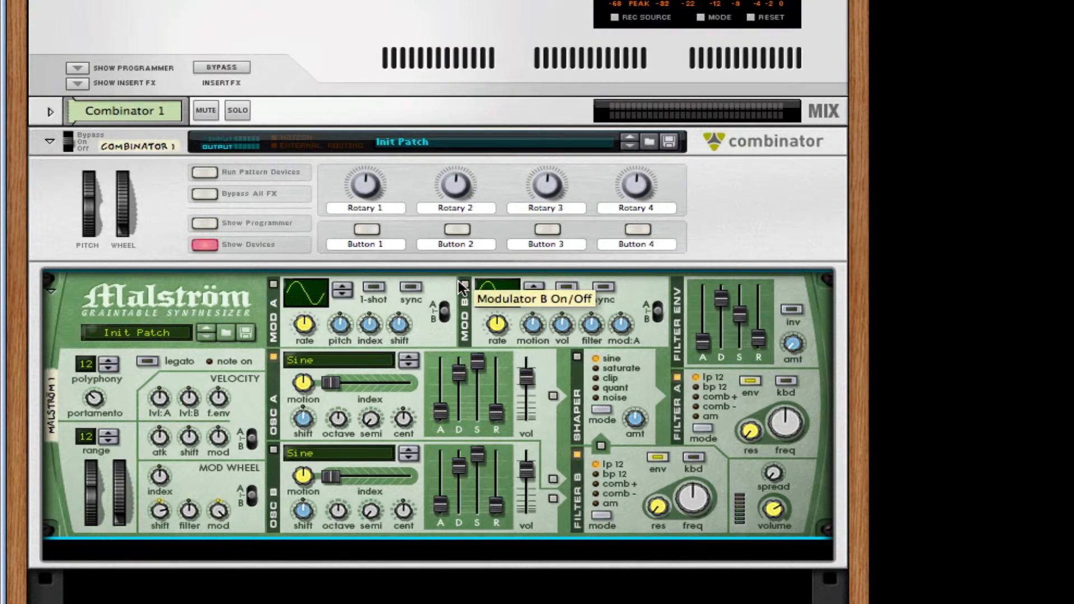
{"action": "left_click", "coordinate": [578, 455]}
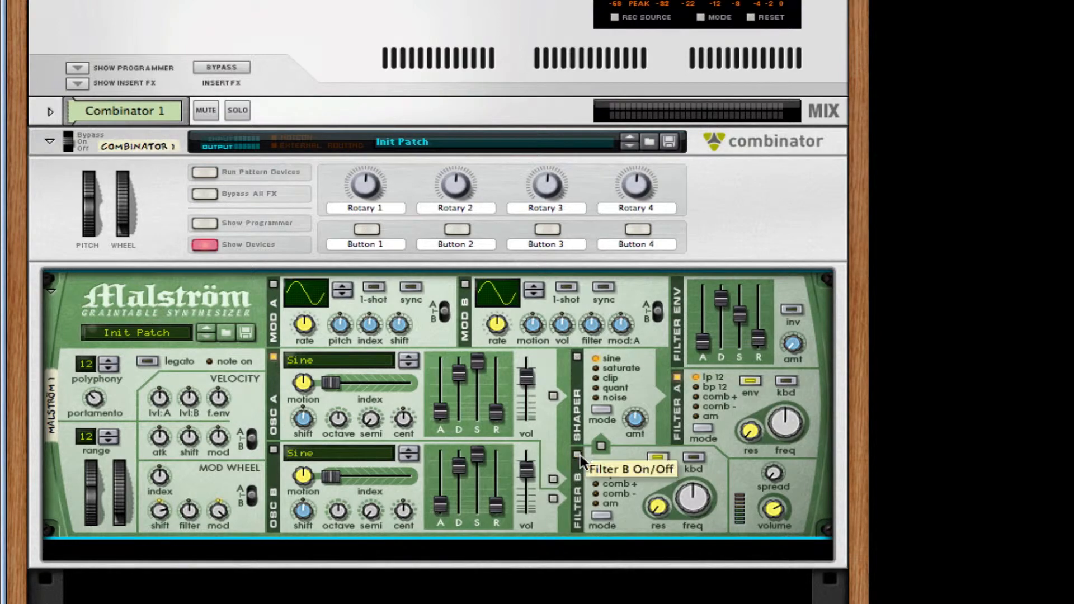
{"action": "left_click", "coordinate": [677, 377]}
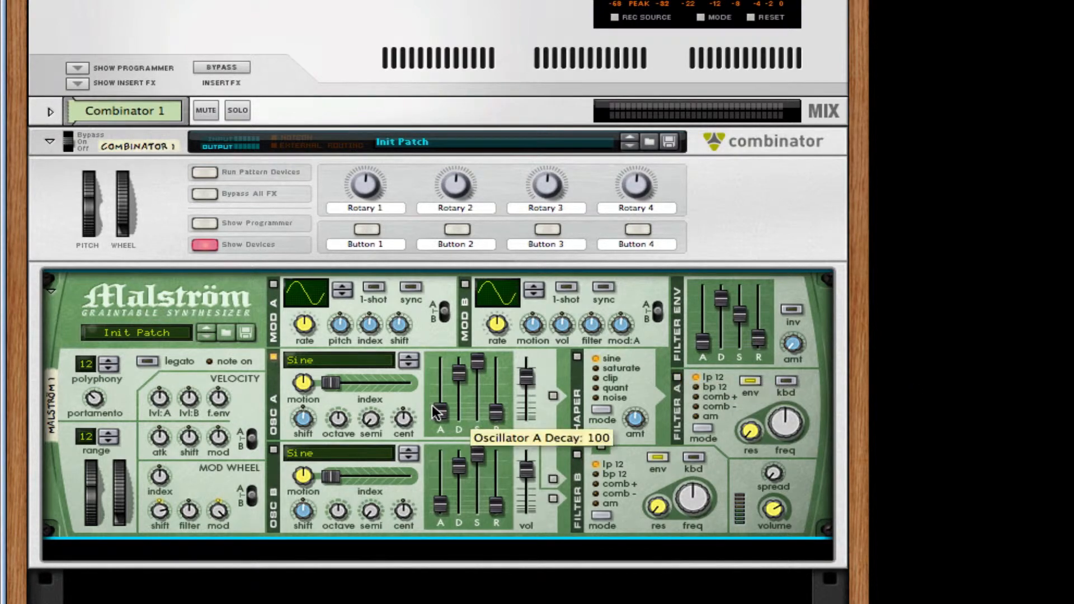
{"action": "left_click", "coordinate": [320, 360]}
{"action": "scroll", "coordinate": [404, 345], "scroll_direction": "up", "scroll_amount": 10}
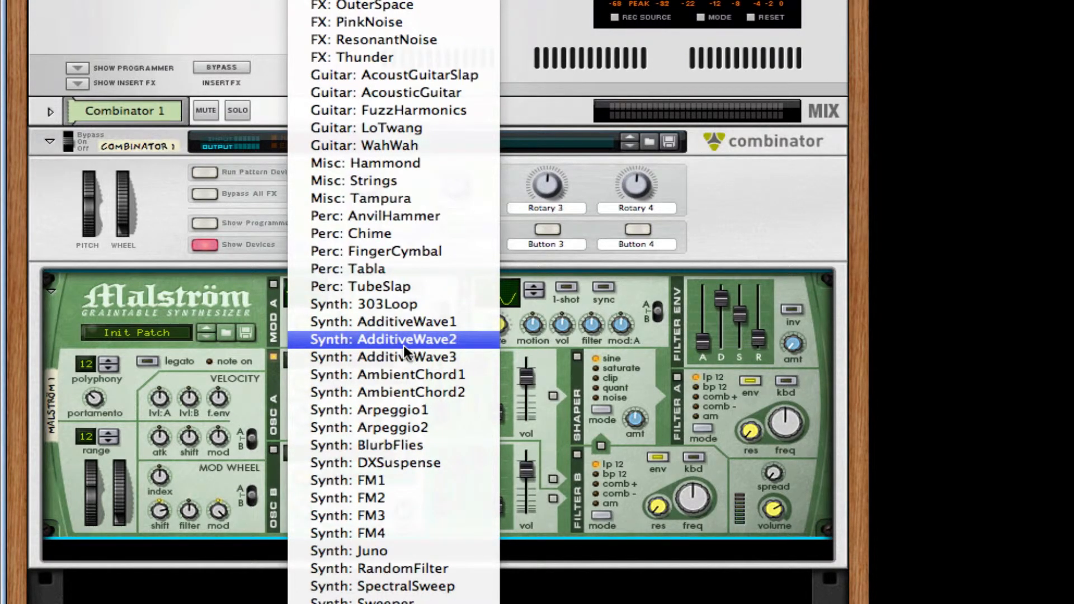
{"action": "left_click", "coordinate": [404, 344]}
{"action": "key", "text": "Escape"}
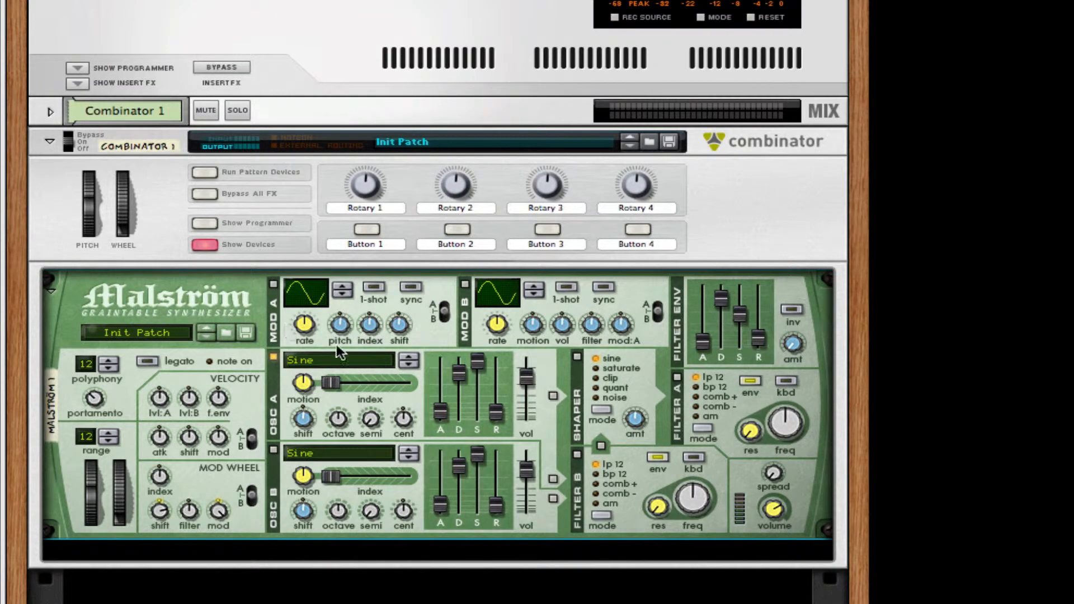
- Set the graintable of the Malström's Oscillator A to Flies
{"action": "left_click", "coordinate": [347, 360]}
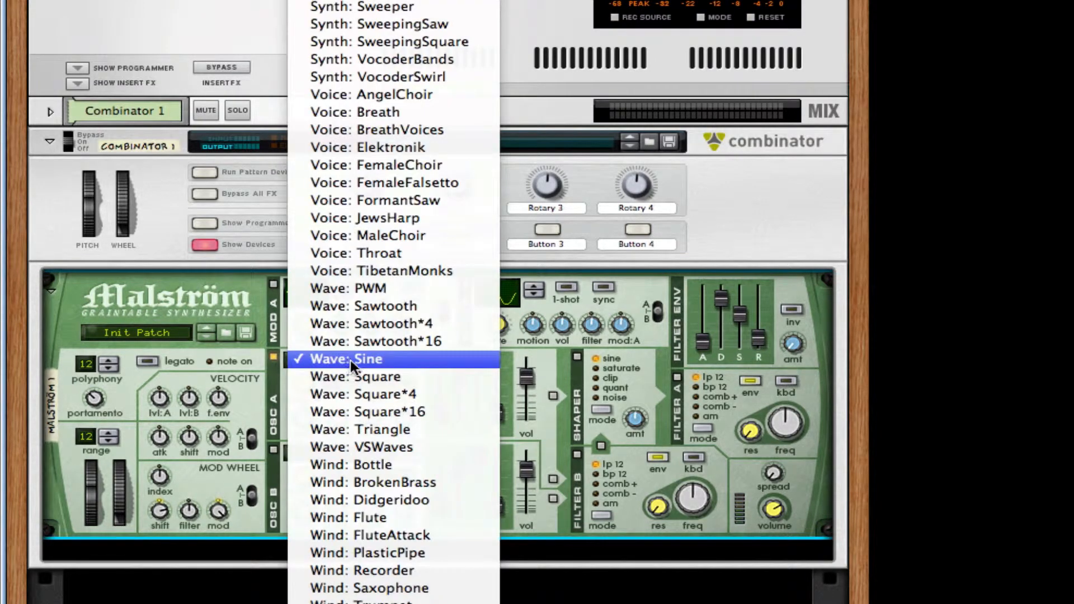
{"action": "scroll", "coordinate": [368, 370], "scroll_direction": "up", "scroll_amount": 6}
{"action": "scroll", "coordinate": [368, 370], "scroll_direction": "up", "scroll_amount": 5}
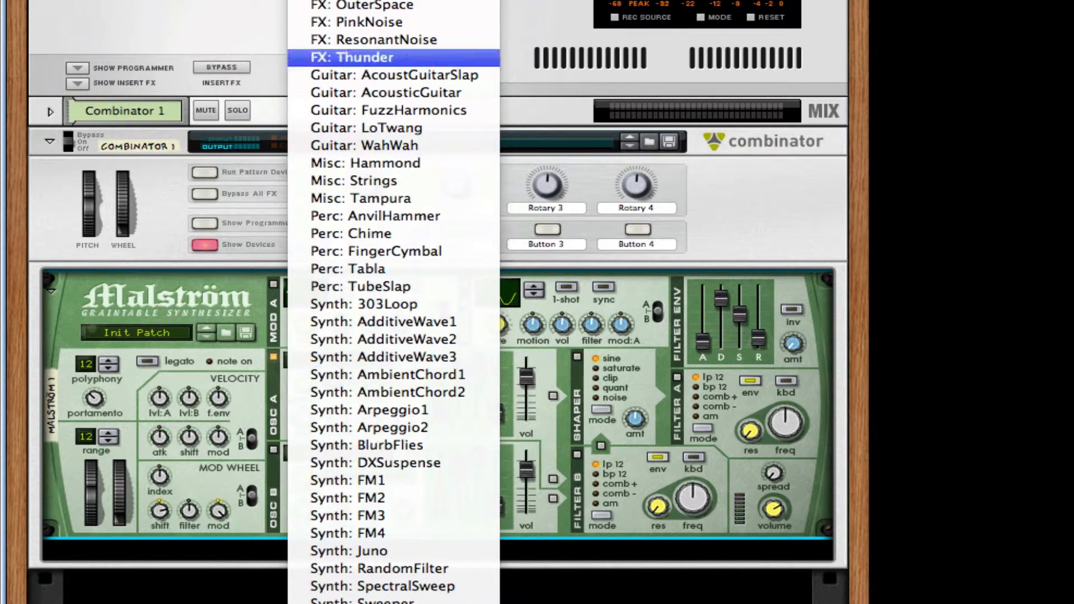
{"action": "left_click", "coordinate": [408, 1]}
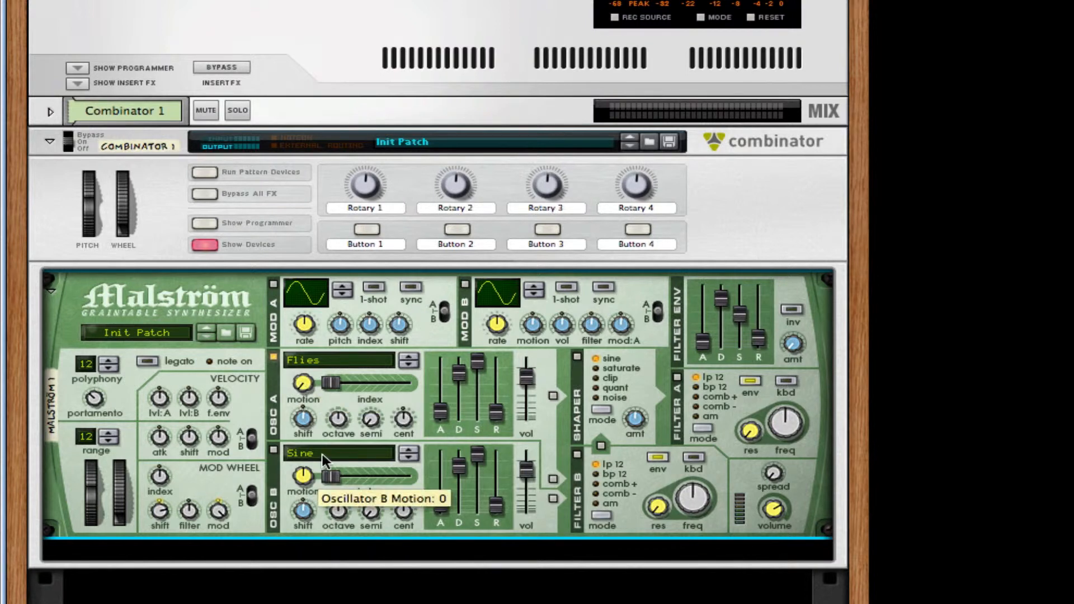
- Lower the octave of the Malström's Oscillator A and activate Oscillator B with the LoTwang graintable
{"action": "left_click_drag", "start_coordinate": [338, 418], "coordinate": [340, 438]}
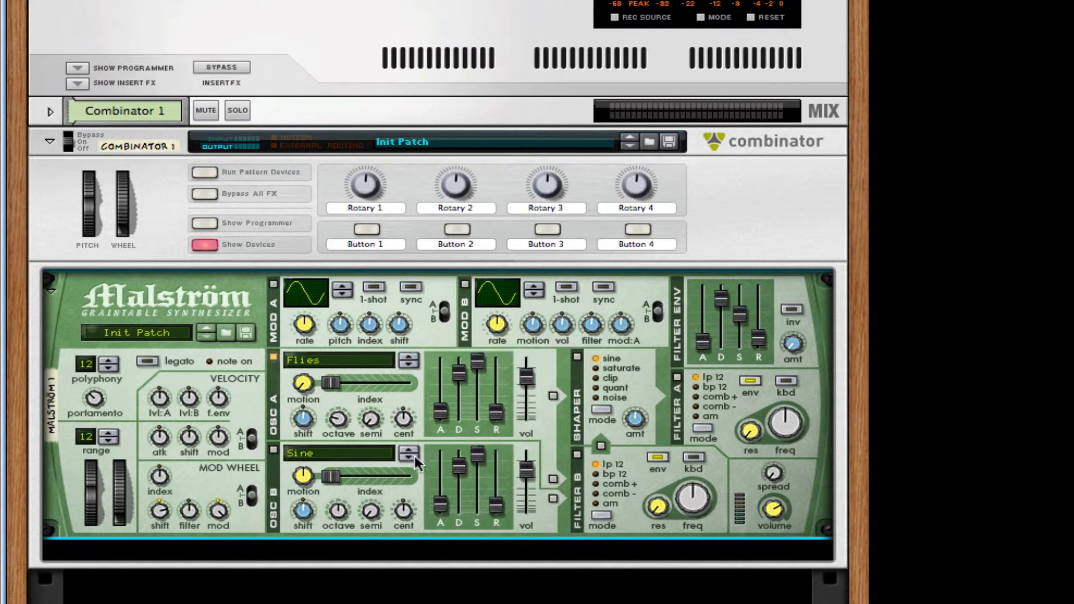
{"action": "left_click", "coordinate": [272, 449]}
{"action": "left_click", "coordinate": [354, 452]}
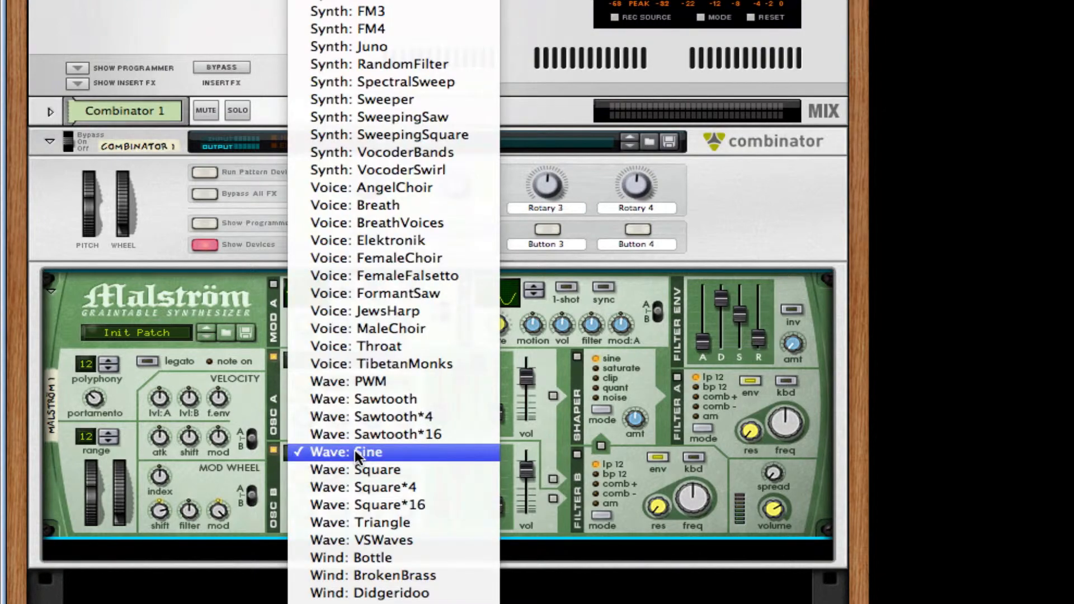
{"action": "scroll", "coordinate": [355, 450], "scroll_direction": "up", "scroll_amount": 5}
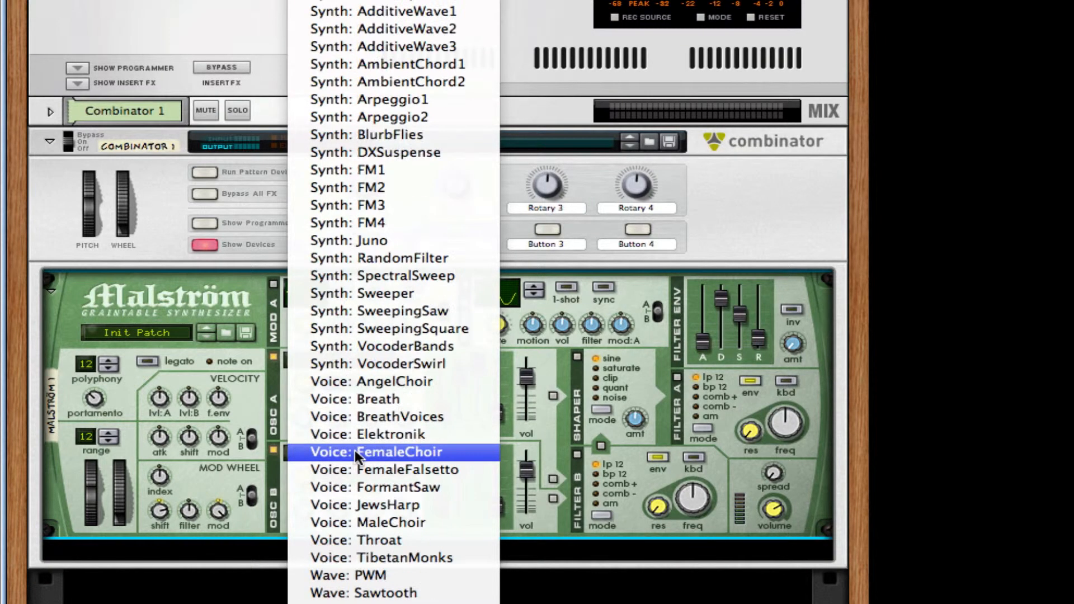
{"action": "left_click", "coordinate": [449, 65]}
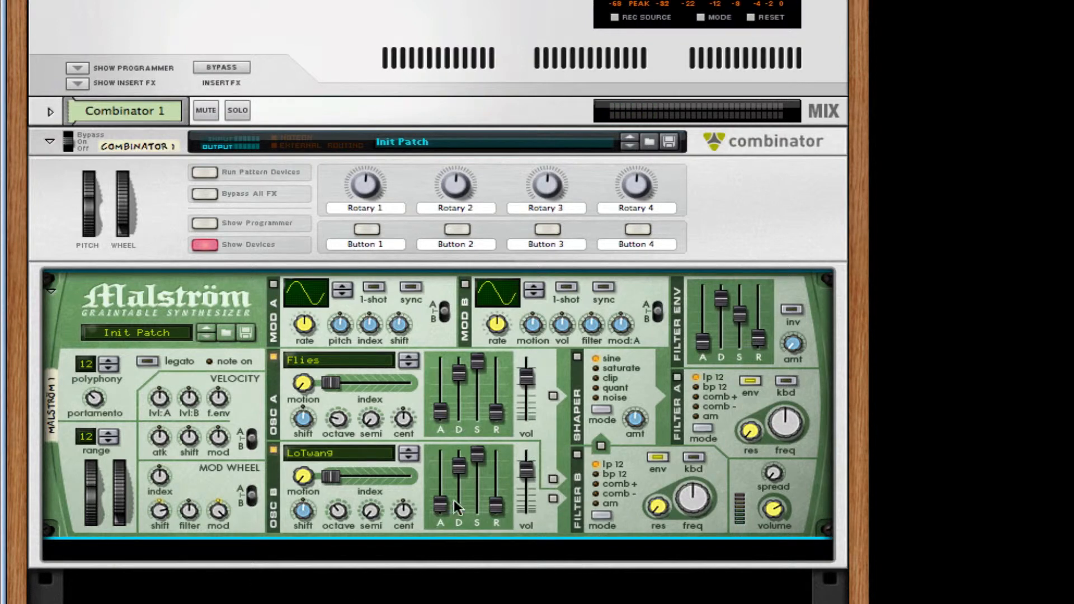
- Add an RV7000 Advanced Reverb after the Malström, reducing its dry-wet mix and setting its decay to 21
{"action": "right_click", "coordinate": [553, 523]}
{"action": "mouse_move", "coordinate": [790, 598]}
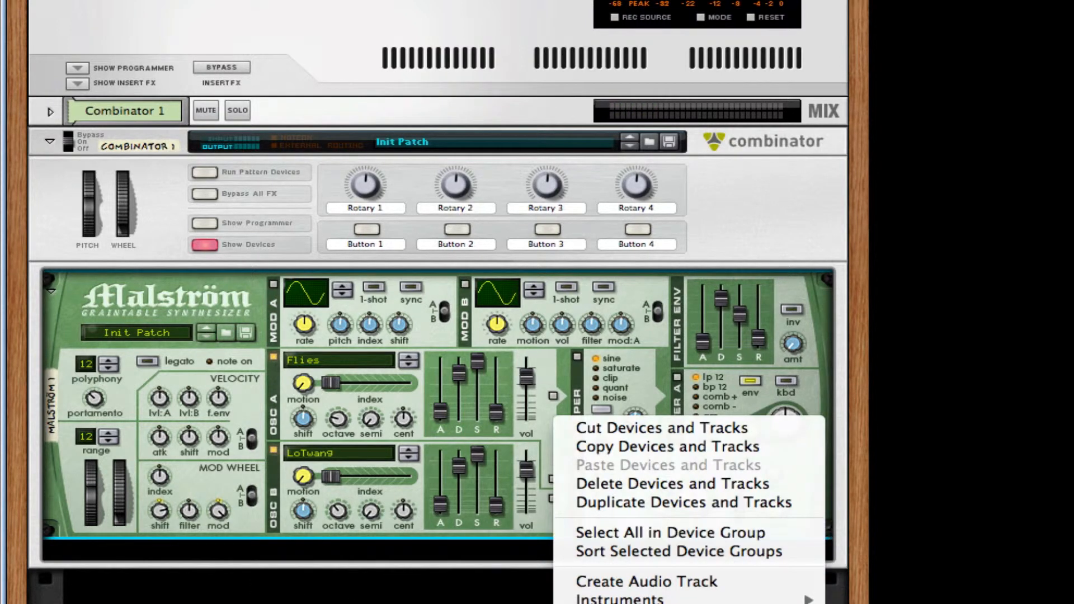
{"action": "mouse_move", "coordinate": [644, 603]}
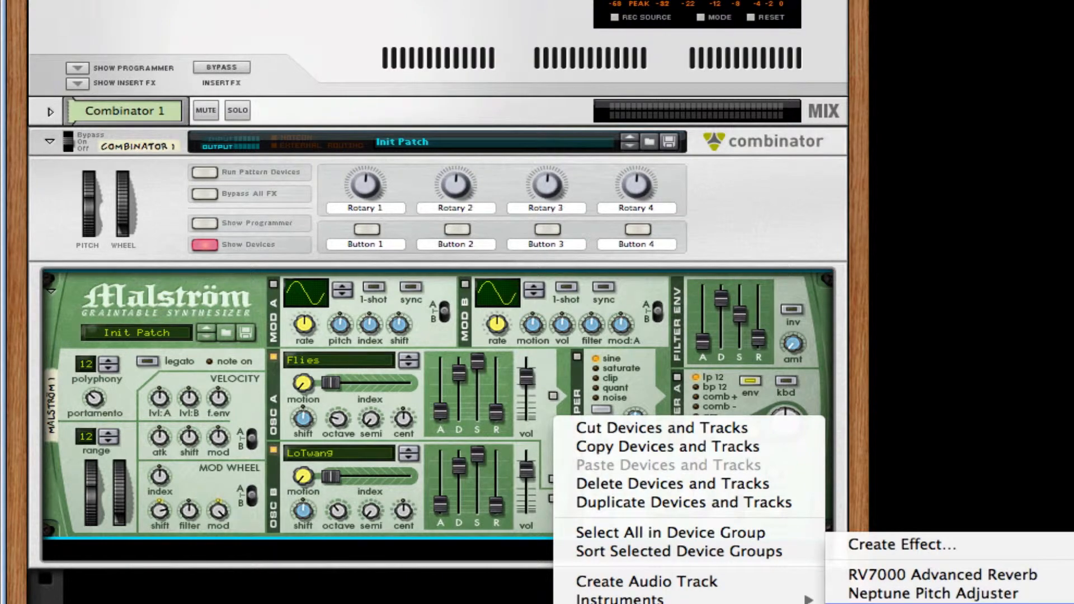
{"action": "left_click", "coordinate": [950, 568]}
{"action": "left_click_drag", "start_coordinate": [699, 582], "coordinate": [698, 593]}
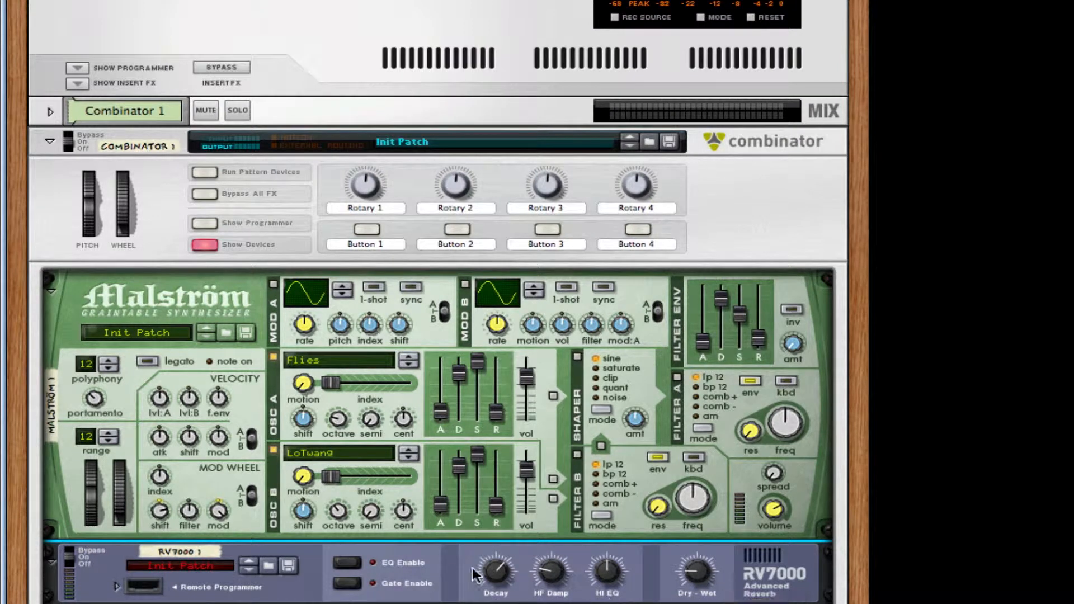
{"action": "left_click_drag", "start_coordinate": [495, 572], "coordinate": [495, 599]}
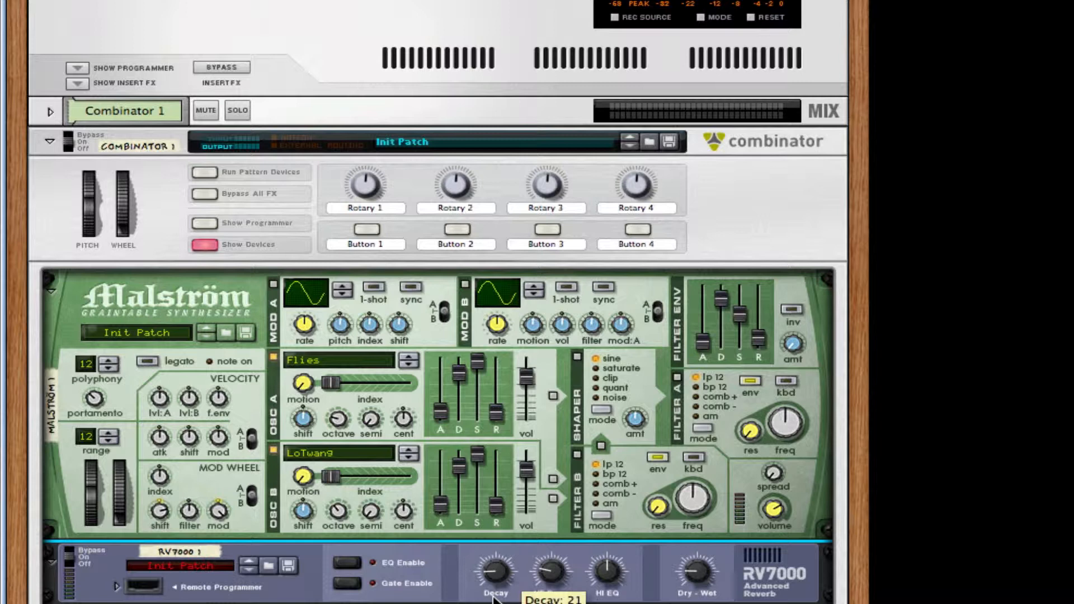
- Add a Line 6 Bass Amp after the RV7000 reverb and switch on its compressor
{"action": "right_click", "coordinate": [748, 566]}
{"action": "mouse_move", "coordinate": [811, 603]}
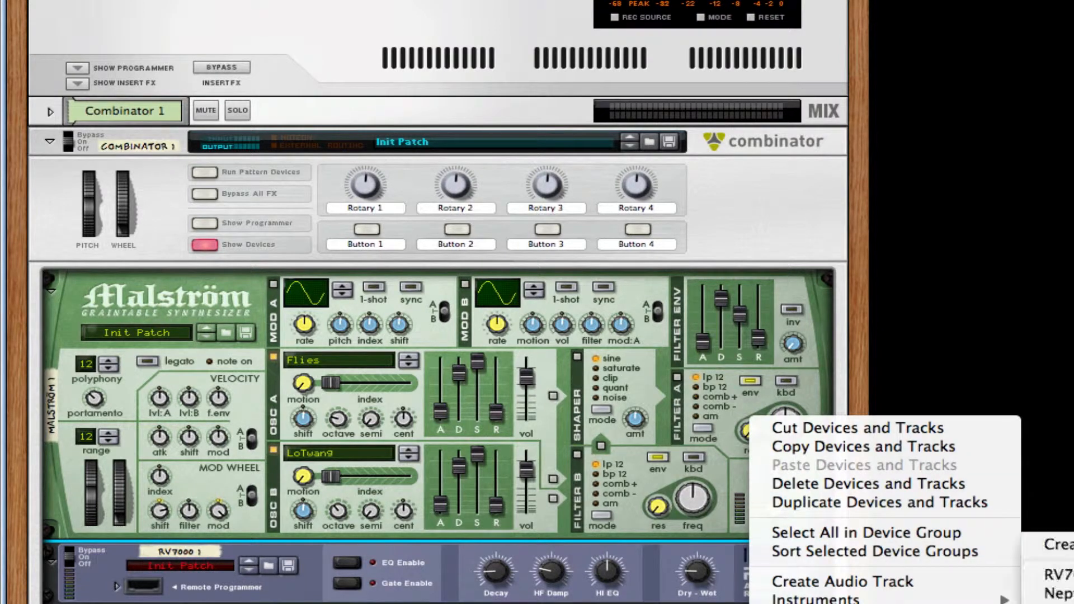
{"action": "left_click", "coordinate": [1063, 603]}
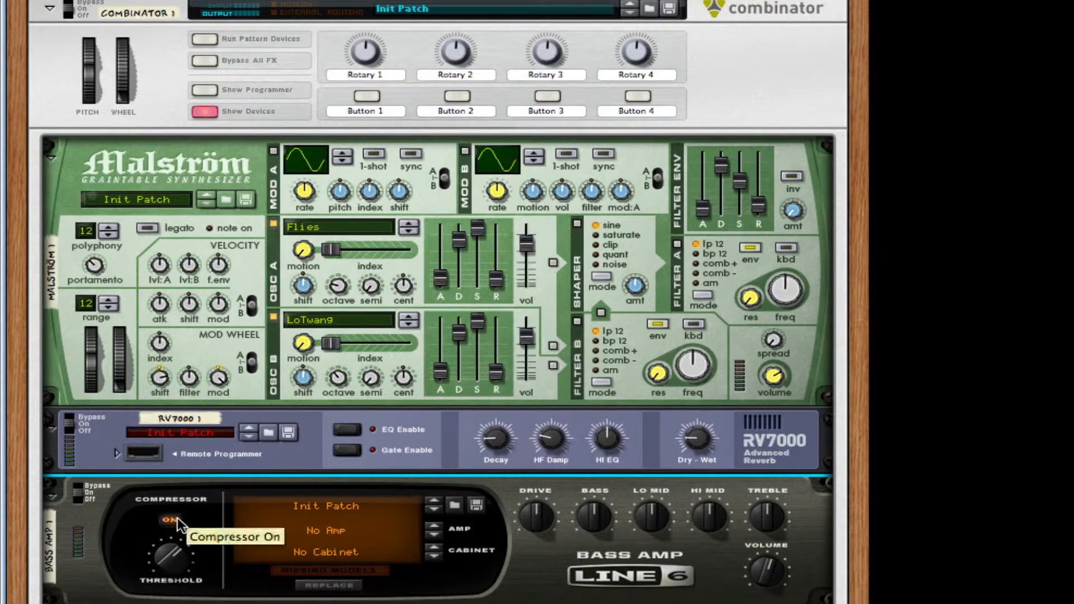
{"action": "left_click", "coordinate": [170, 520]}
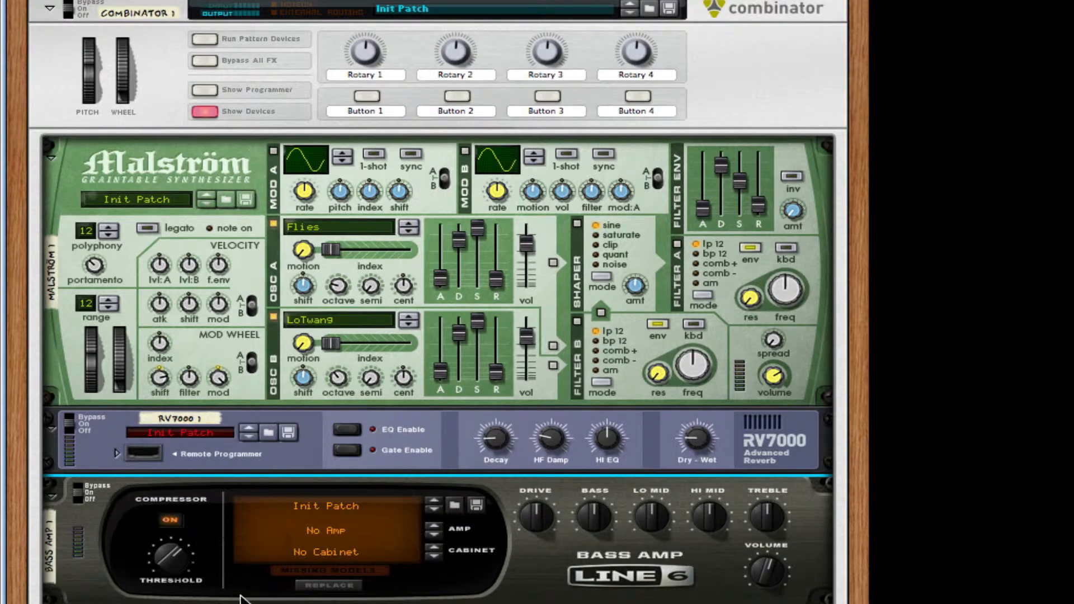
- Add a Scream 4 Sound Destruction Unit after the bass amp, with its Damage section off and its Body section on
{"action": "right_click", "coordinate": [599, 542]}
{"action": "mouse_move", "coordinate": [812, 603]}
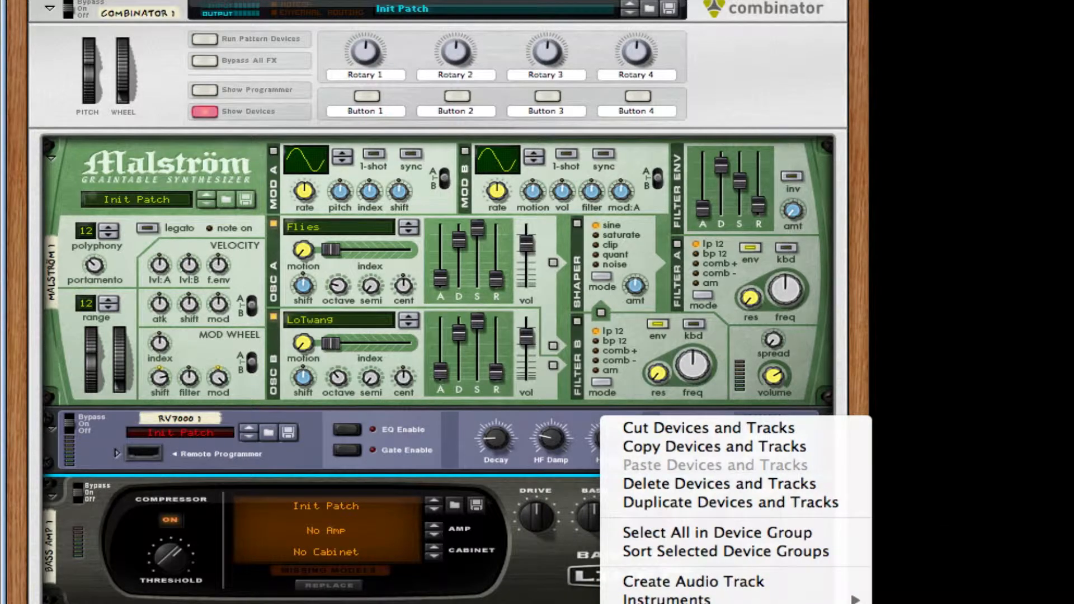
{"action": "left_click", "coordinate": [907, 603]}
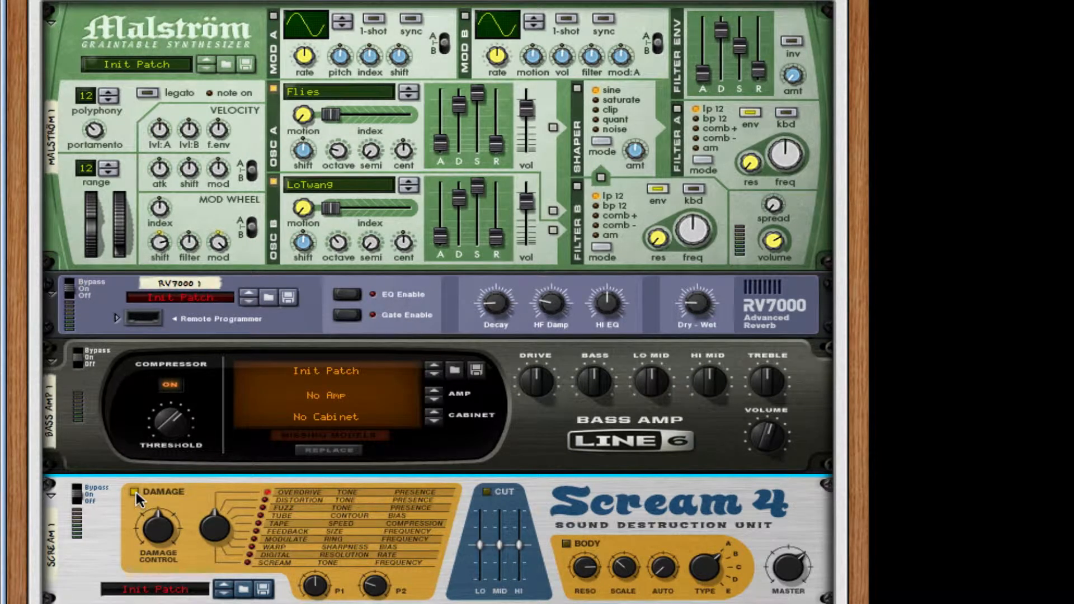
{"action": "scroll", "coordinate": [538, 505], "scroll_direction": "down", "scroll_amount": 1}
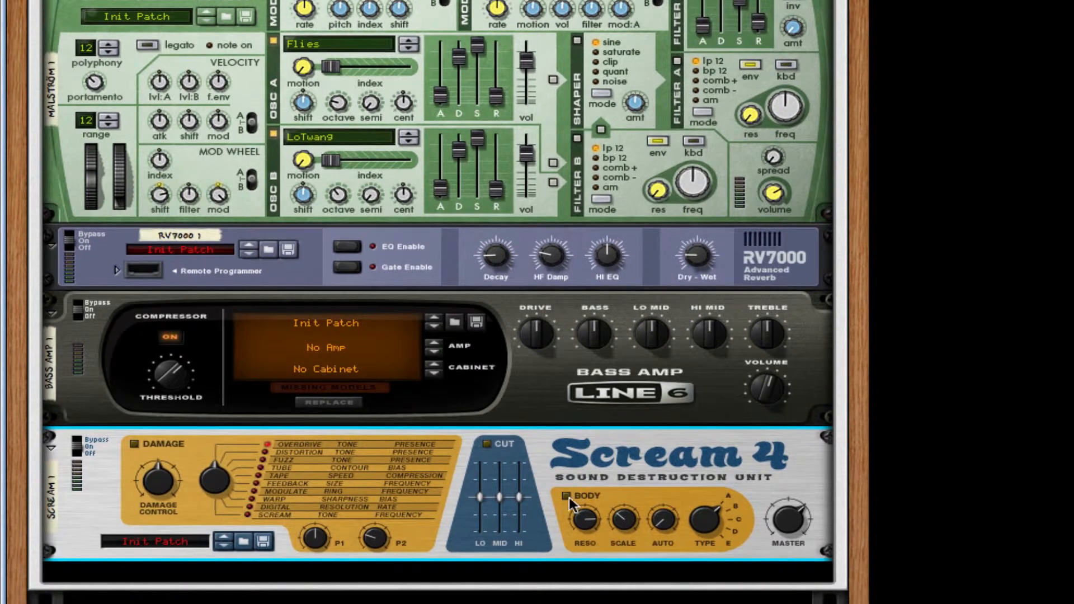
{"action": "left_click", "coordinate": [567, 497]}
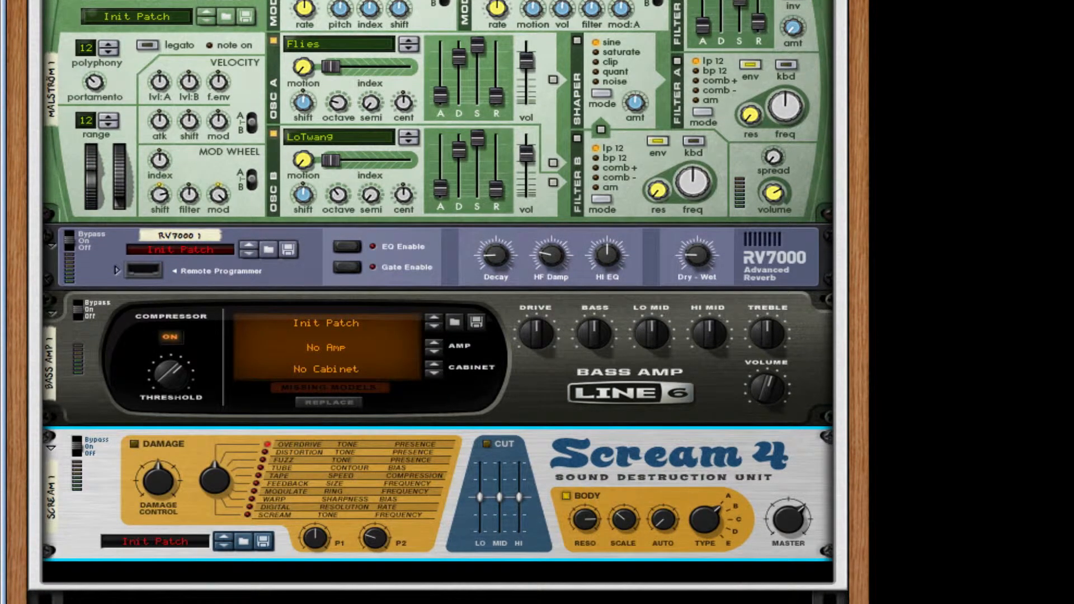